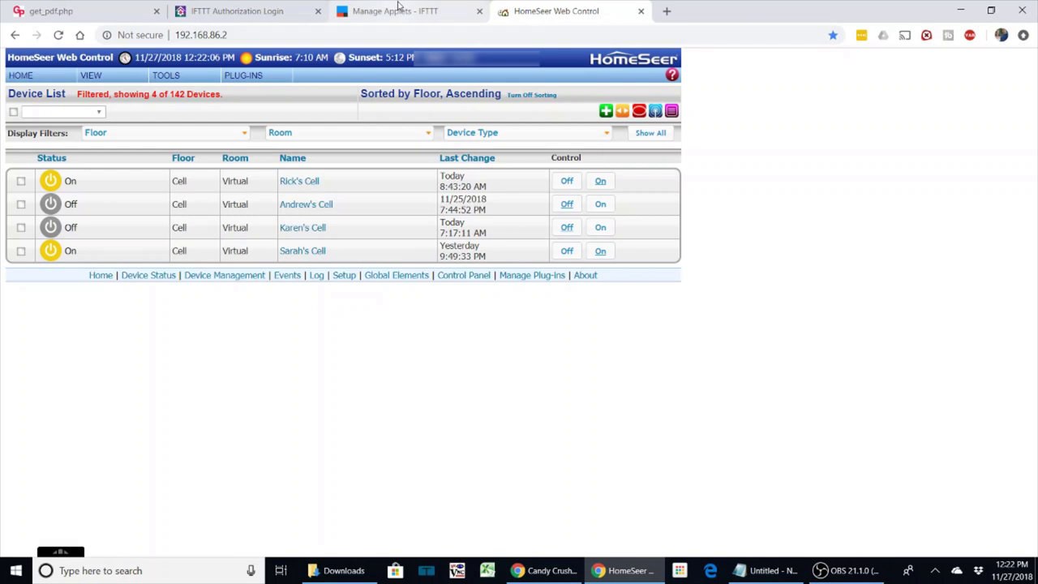
# - Review the IFTTT applets overview, the HomeSeer device list and the HomeSeer authorization login page
pyautogui.click(389, 11)
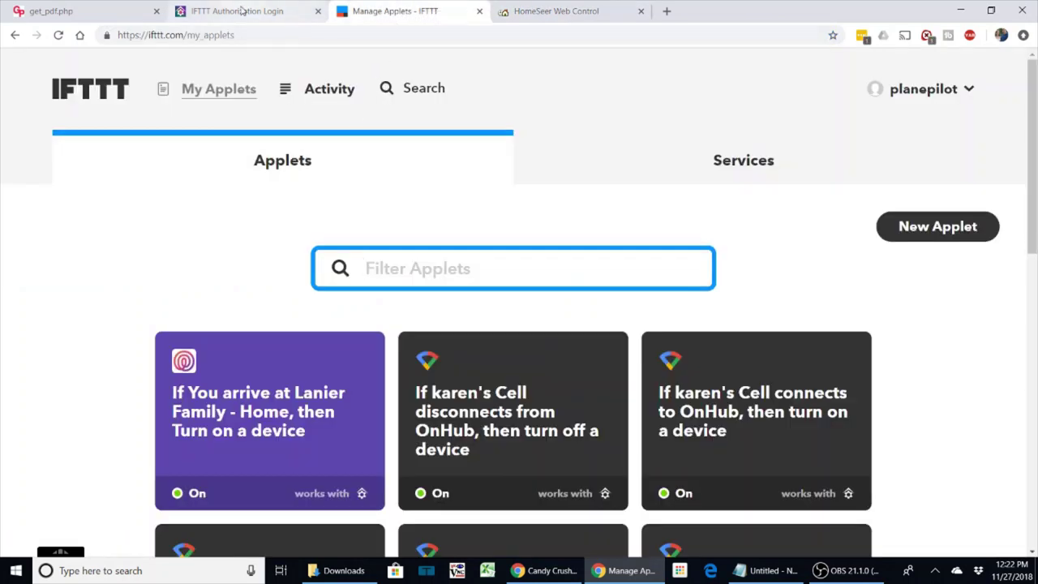
pyautogui.click(537, 14)
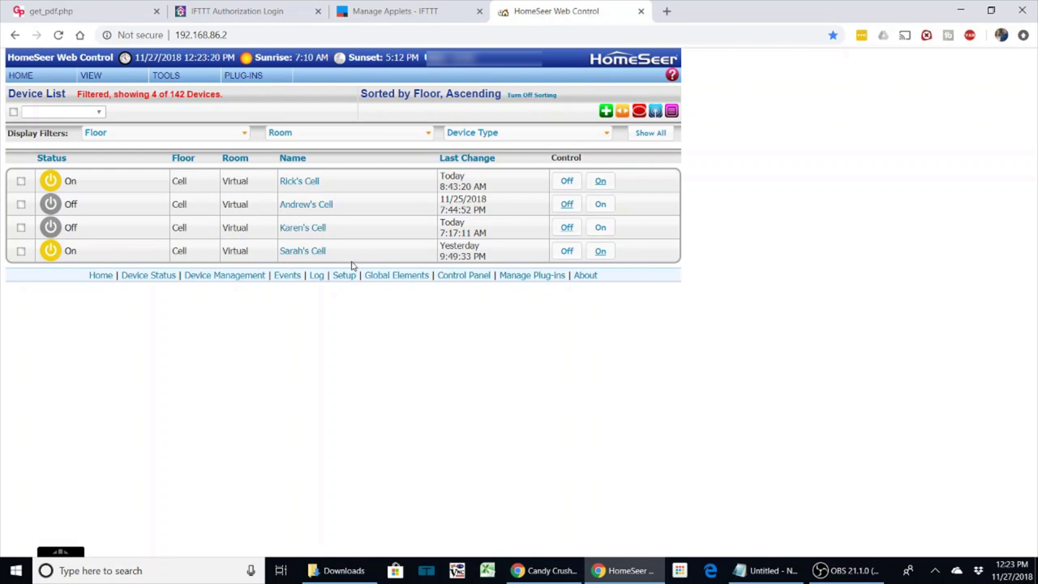
pyautogui.click(273, 14)
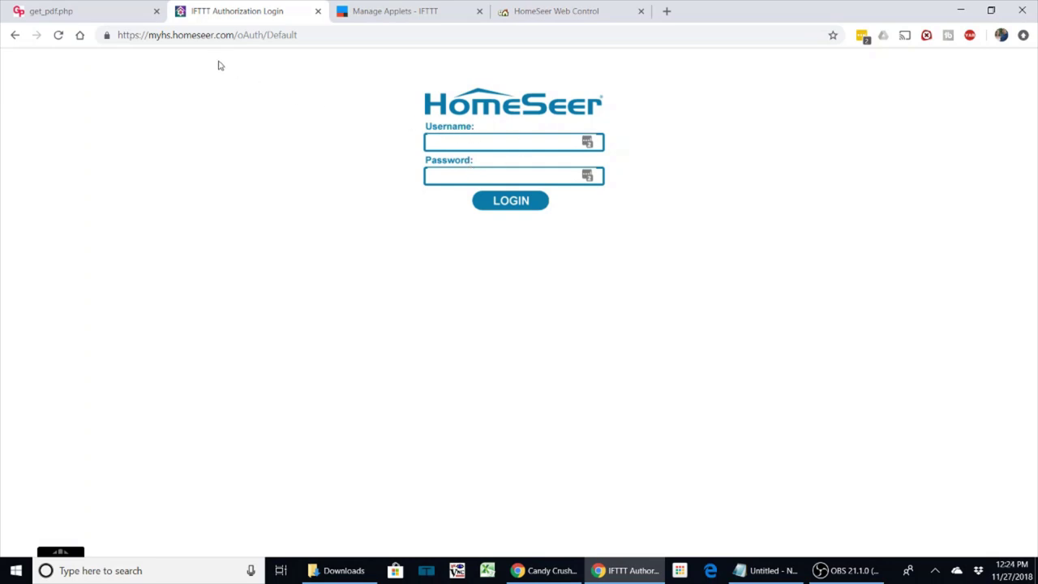
# - Find HomeSeer among the connected IFTTT services and open its settings to check the account connection
pyautogui.click(369, 18)
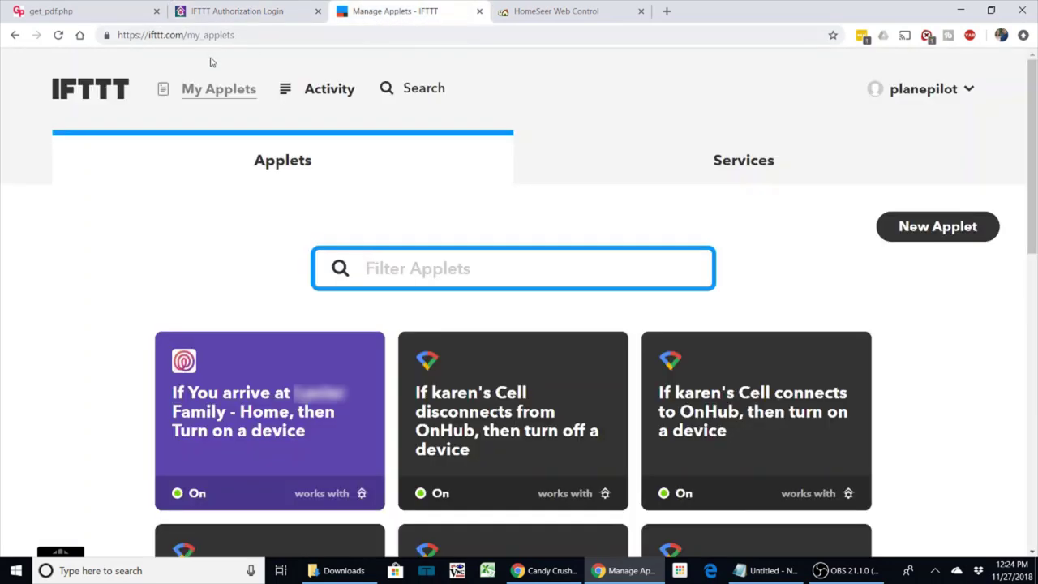
pyautogui.click(921, 96)
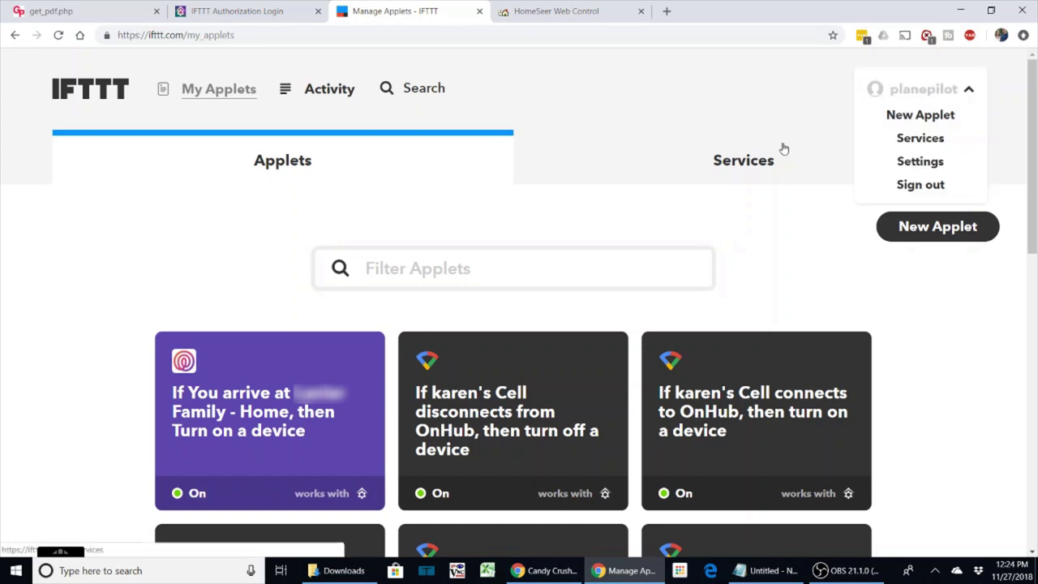
pyautogui.click(921, 138)
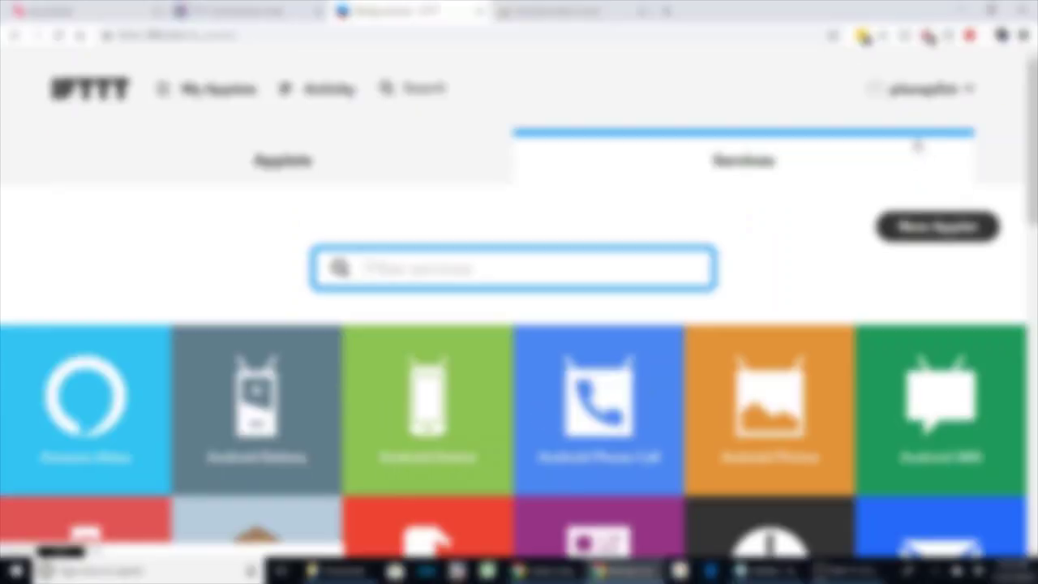
pyautogui.write('home')
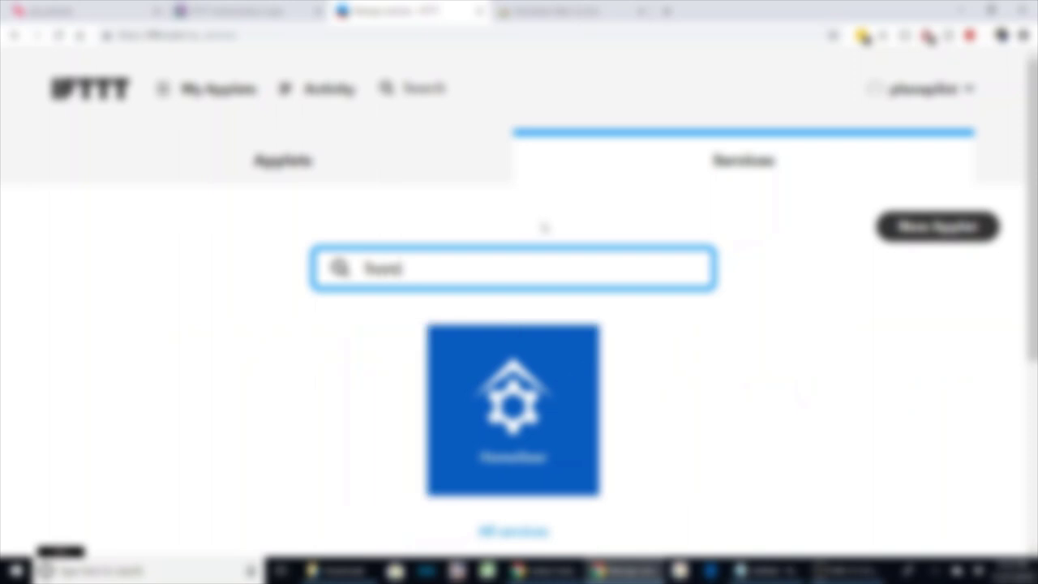
pyautogui.write('s')
pyautogui.click(548, 413)
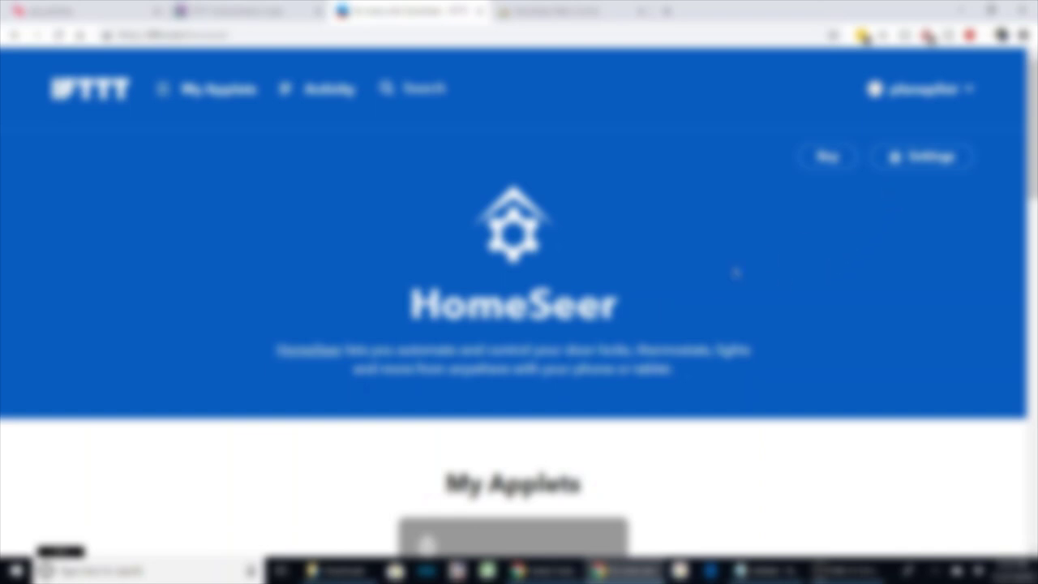
pyautogui.scroll(-2, 738, 271)
pyautogui.scroll(1, 737, 270)
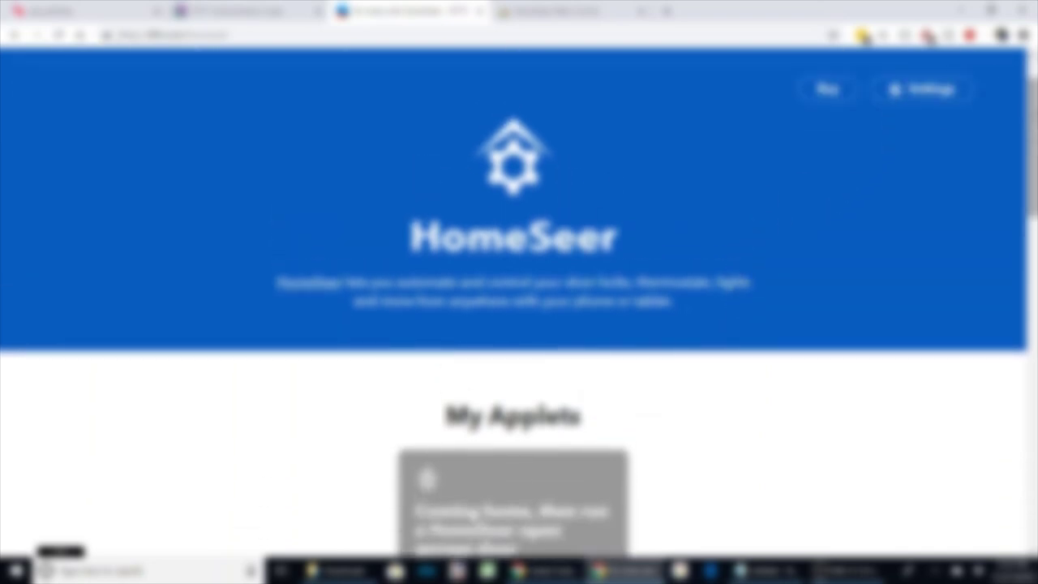
pyautogui.click(921, 92)
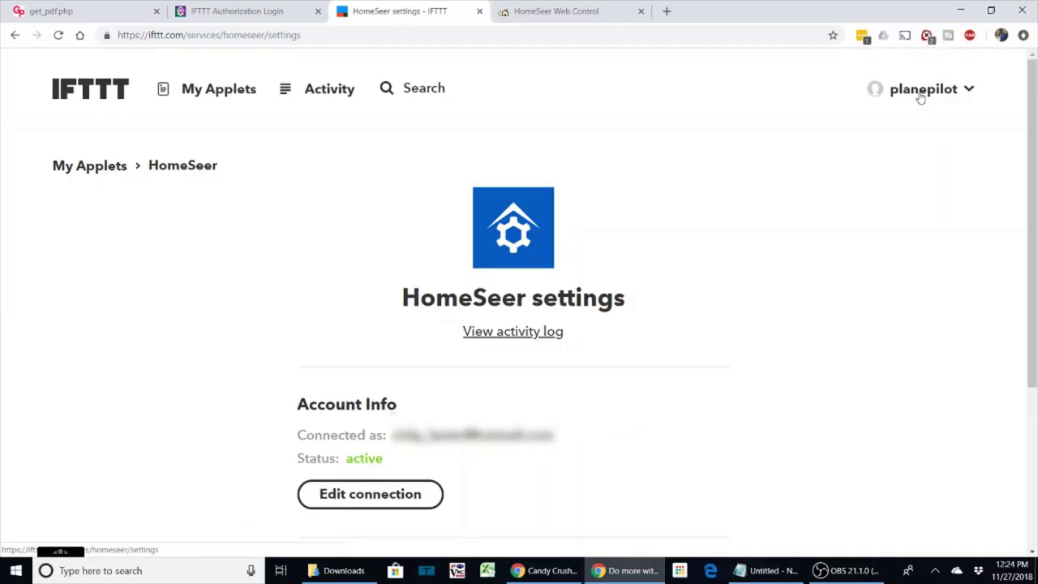
pyautogui.scroll(-1, 729, 232)
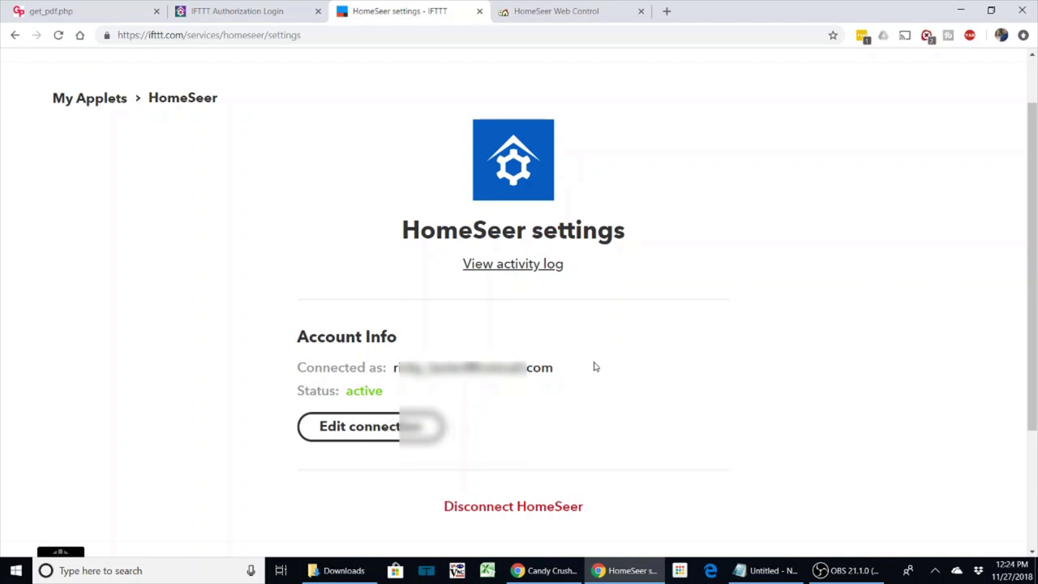
# - Return to the list of own applets and look over the existing Google Wifi and arrival applets
pyautogui.click(96, 106)
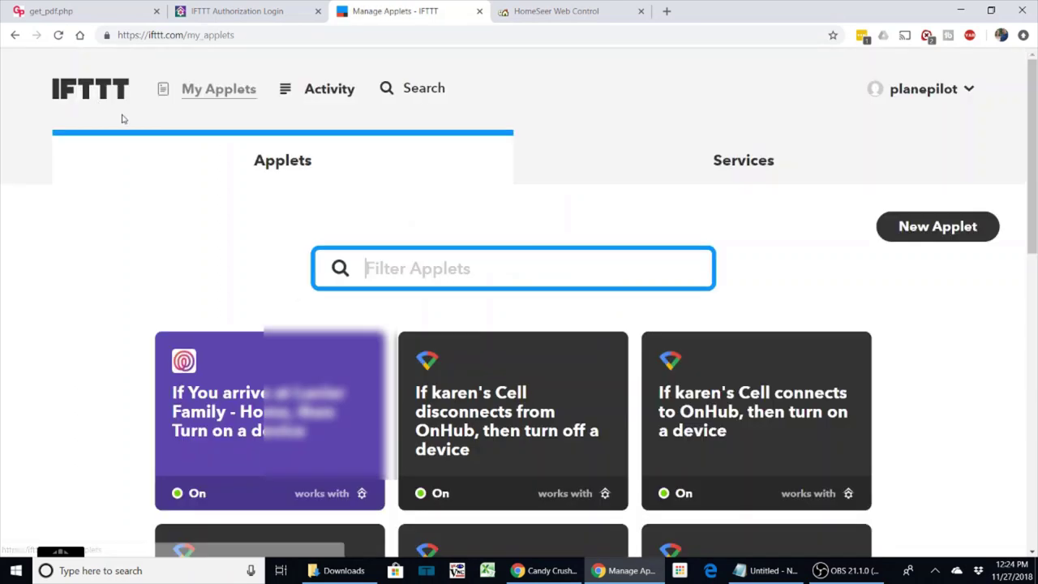
pyautogui.scroll(-1, 155, 167)
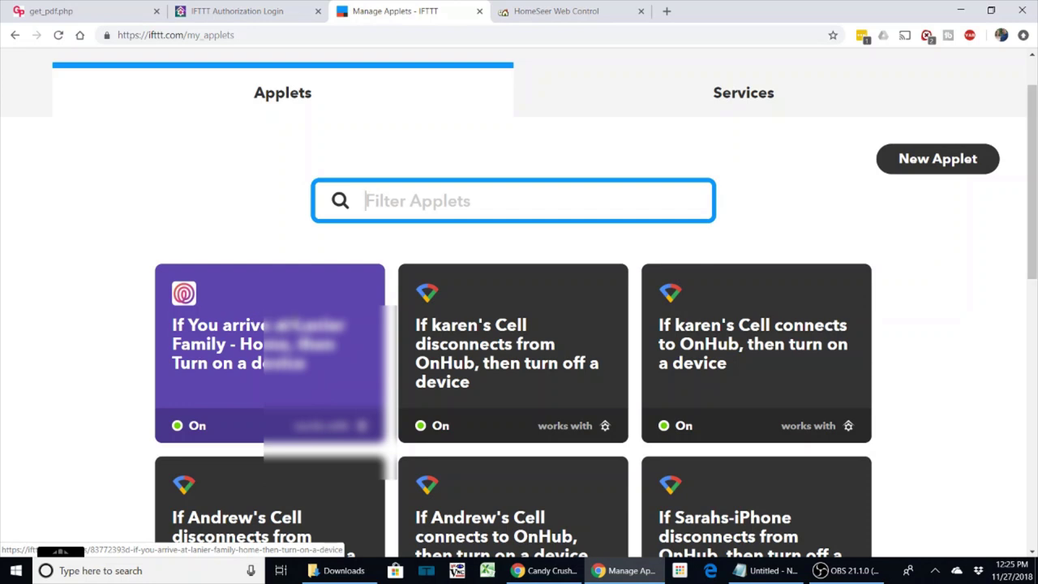
pyautogui.scroll(1, 696, 272)
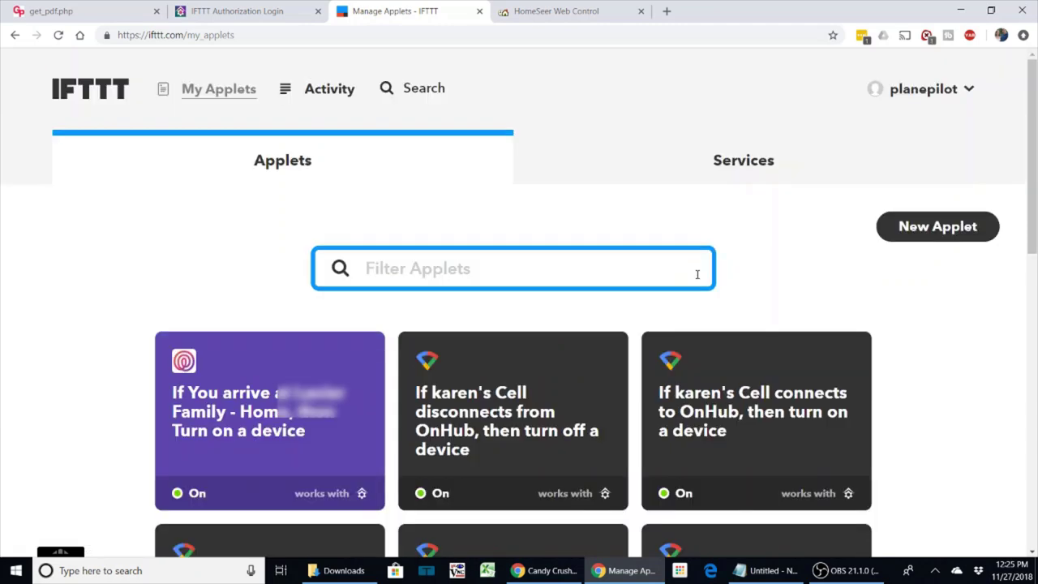
# - Start a new applet and choose Google Wifi as the trigger service, searching the services for "go"
pyautogui.click(950, 239)
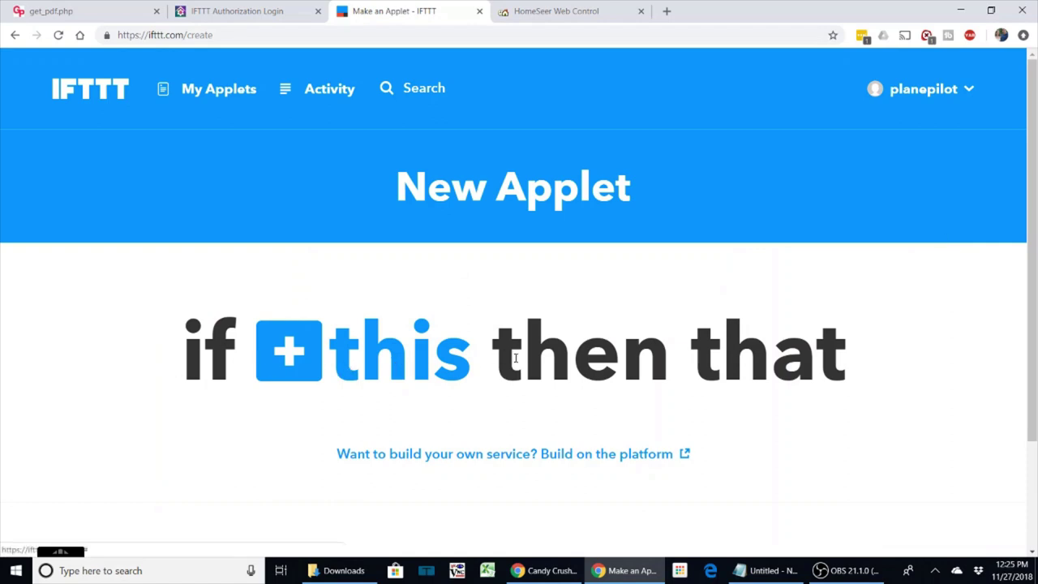
pyautogui.click(317, 362)
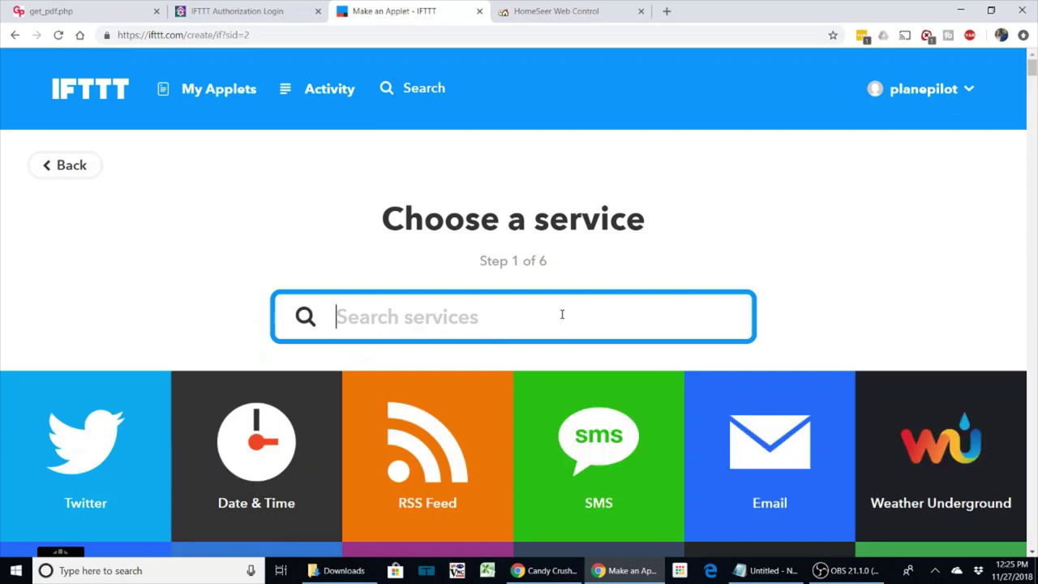
pyautogui.scroll(-1, 562, 318)
pyautogui.scroll(-2, 562, 318)
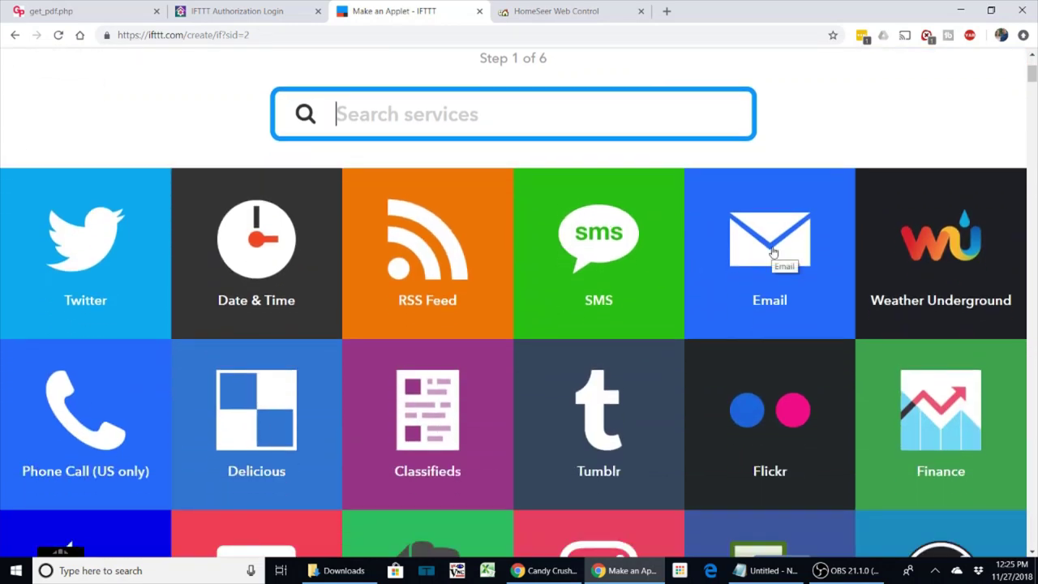
pyautogui.scroll(-2, 773, 253)
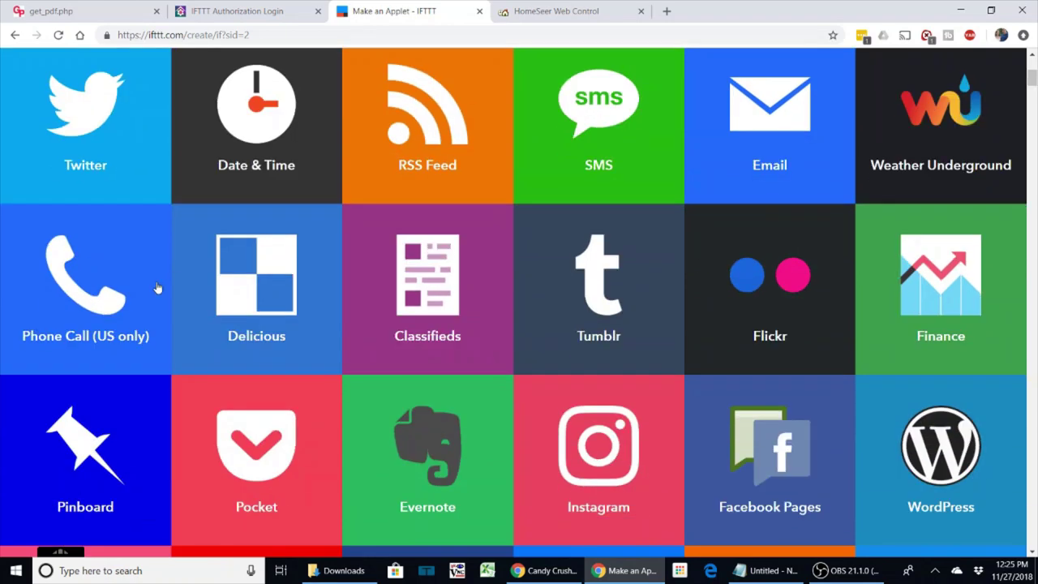
pyautogui.scroll(-1, 158, 288)
pyautogui.scroll(-1, 158, 288)
pyautogui.scroll(-1, 577, 354)
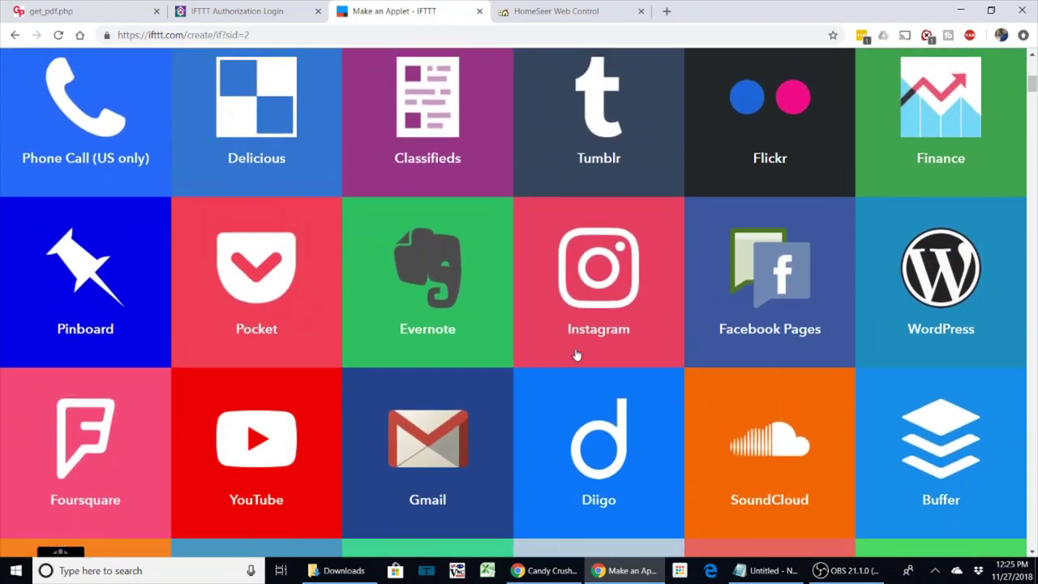
pyautogui.scroll(3, 577, 355)
pyautogui.scroll(2, 438, 127)
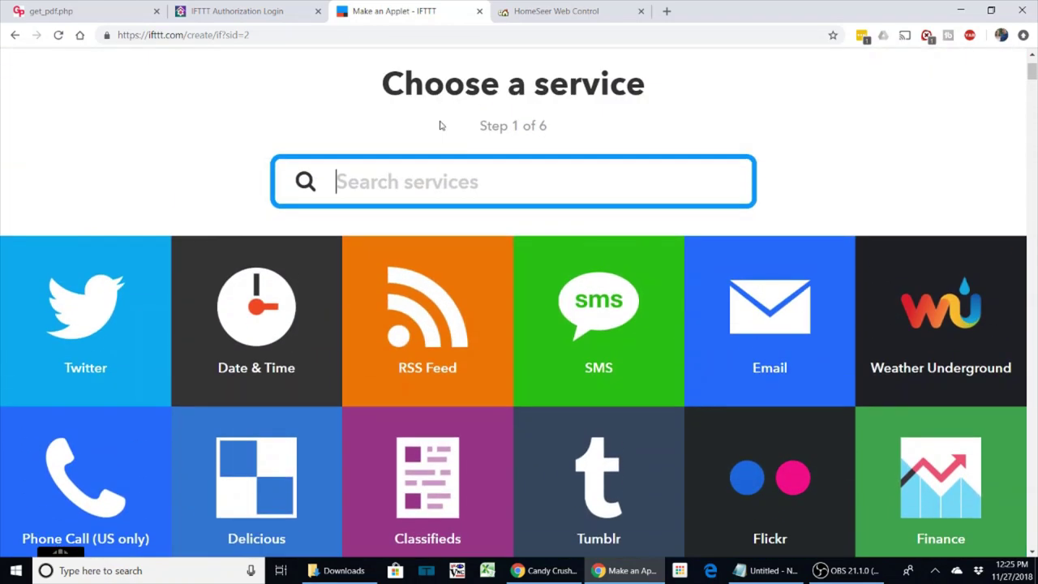
pyautogui.write('go')
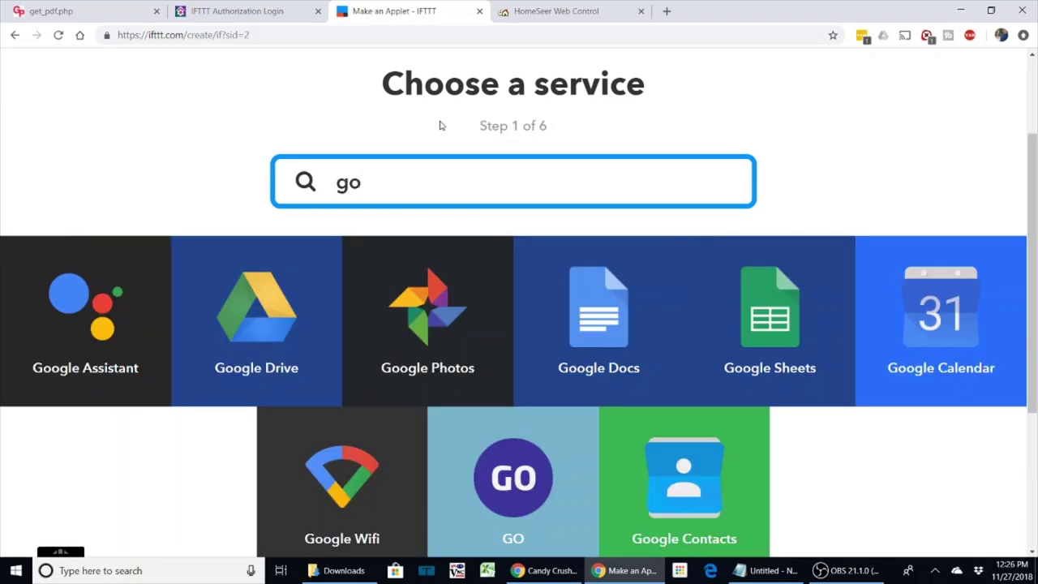
pyautogui.click(361, 472)
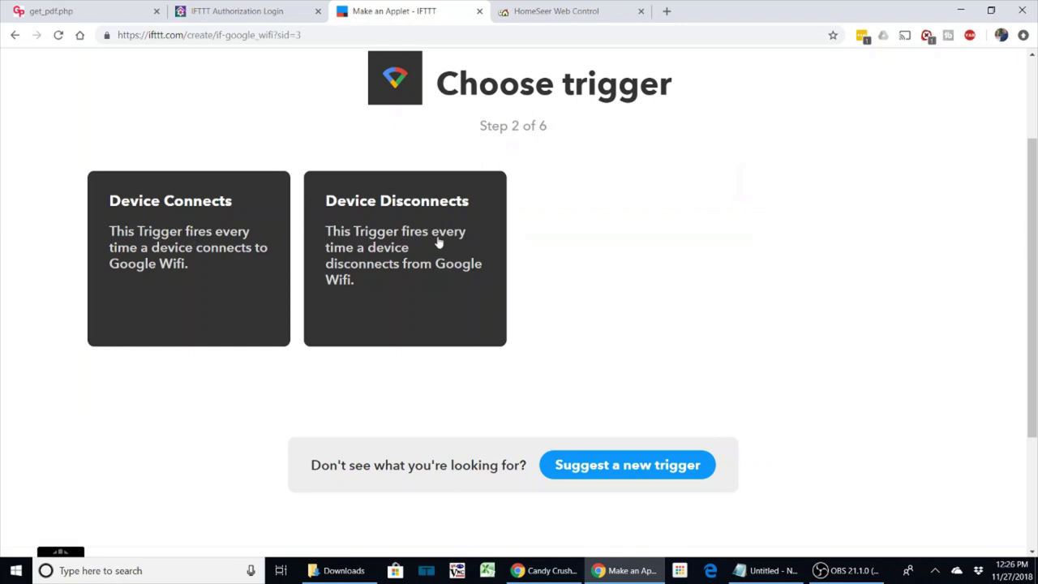
# - Create a Device Connects trigger for the Amazon Echo device
pyautogui.click(184, 231)
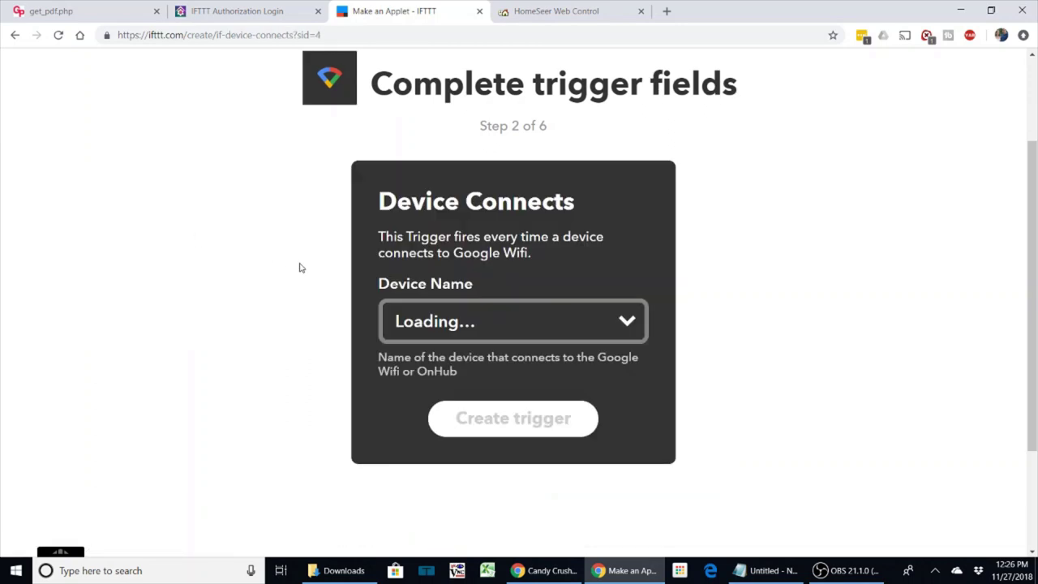
pyautogui.click(633, 325)
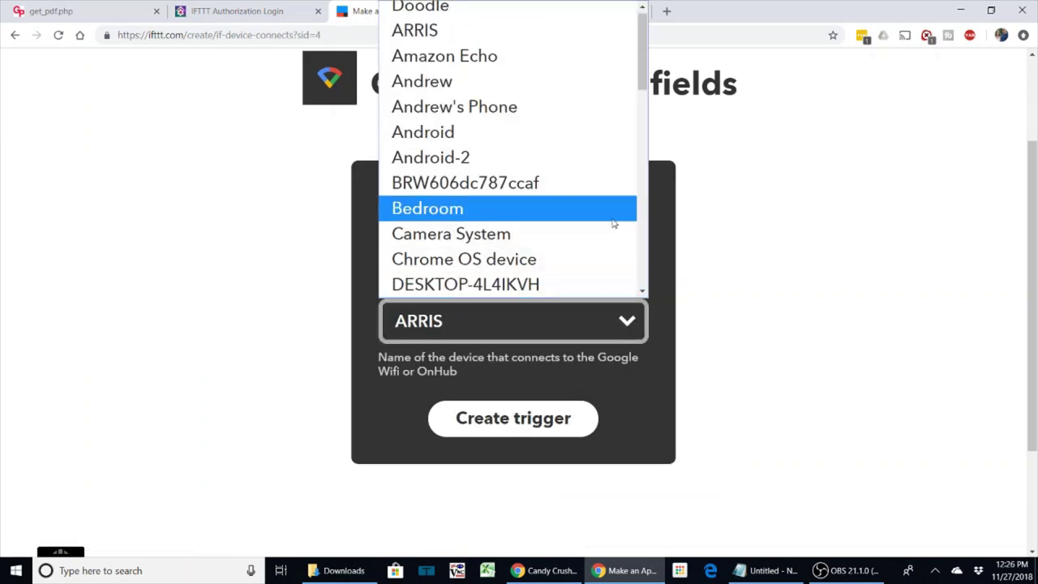
pyautogui.scroll(-10, 614, 223)
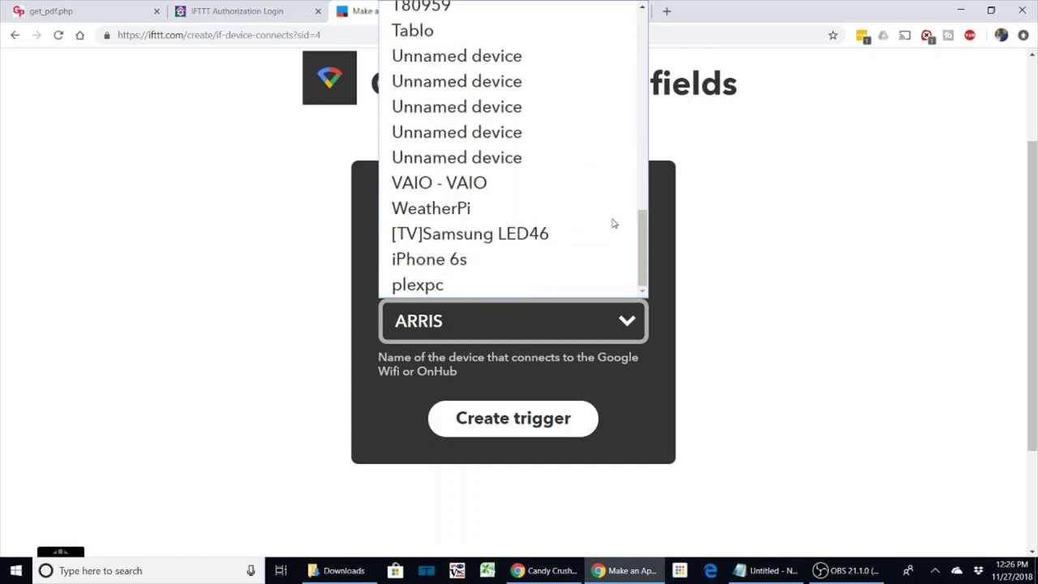
pyautogui.scroll(8, 614, 224)
pyautogui.scroll(3, 614, 224)
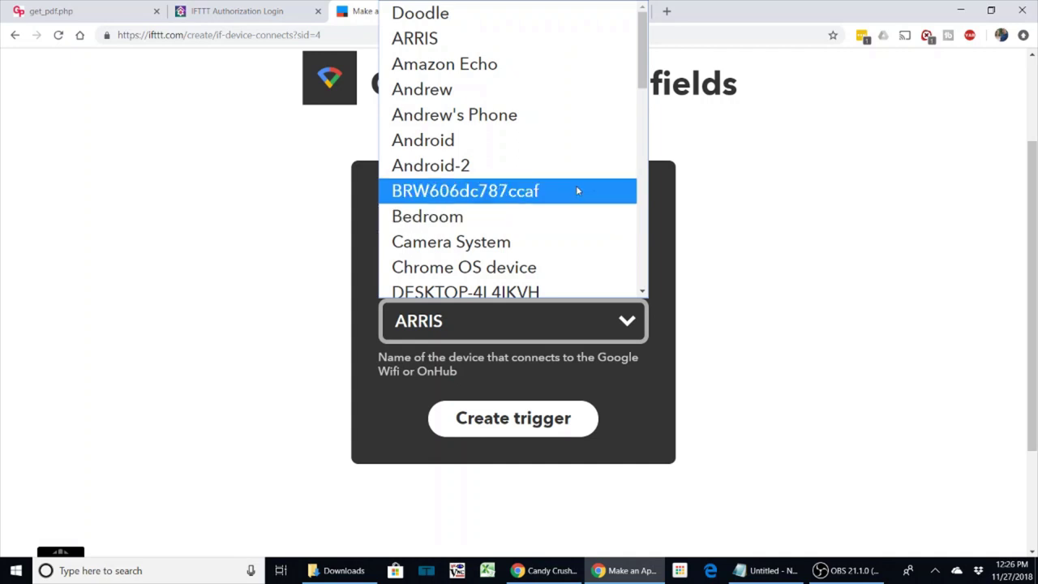
pyautogui.click(537, 75)
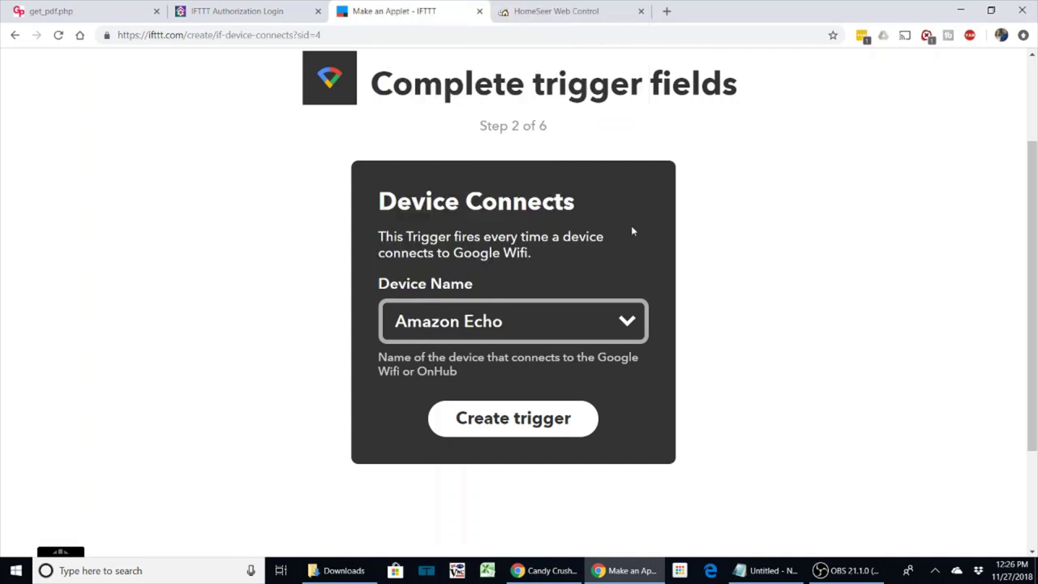
pyautogui.click(521, 430)
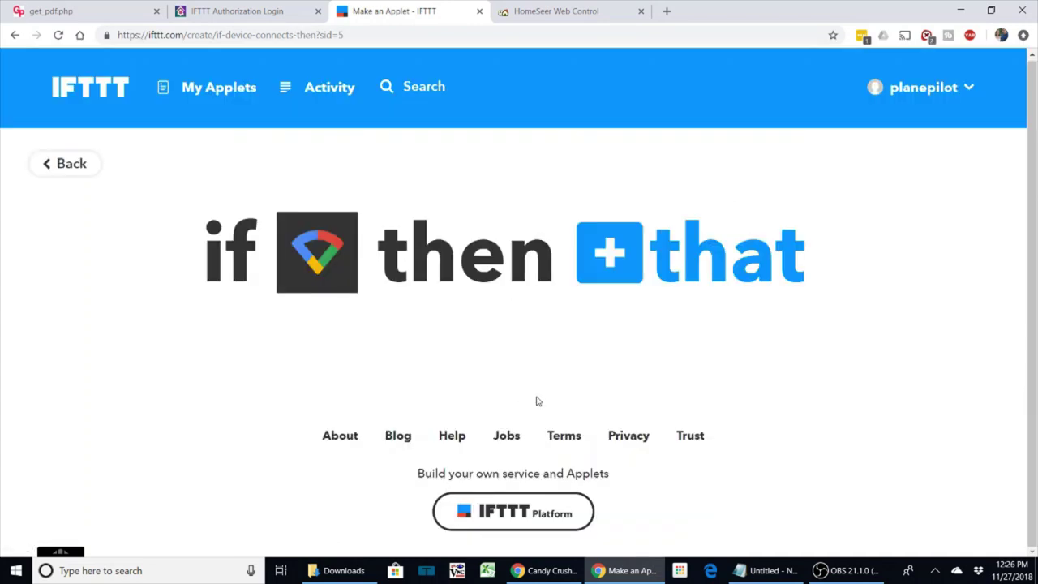
# - Choose HomeSeer as the applet's action service by searching for "homes"
pyautogui.click(649, 258)
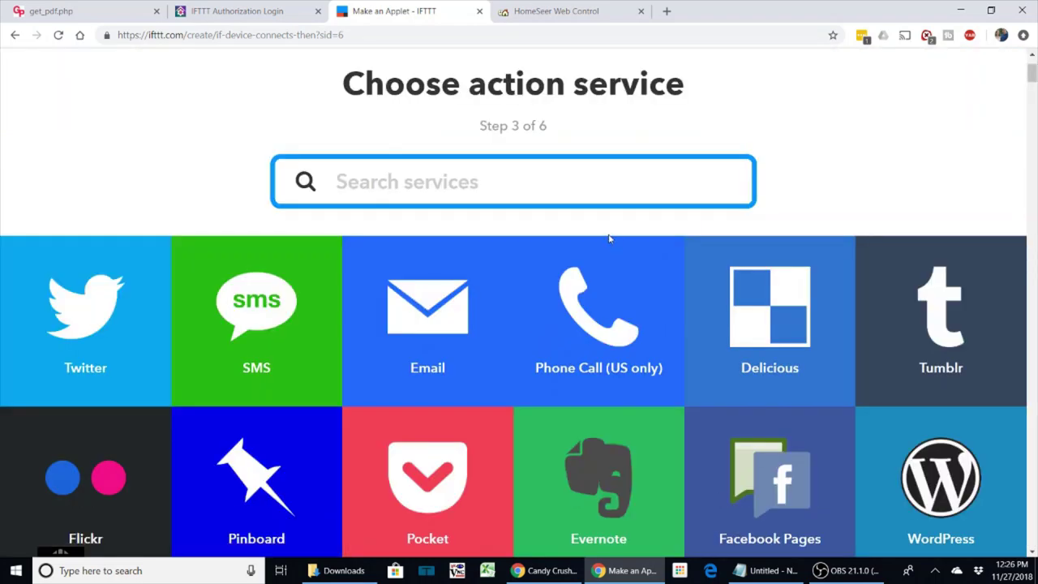
pyautogui.write('home')
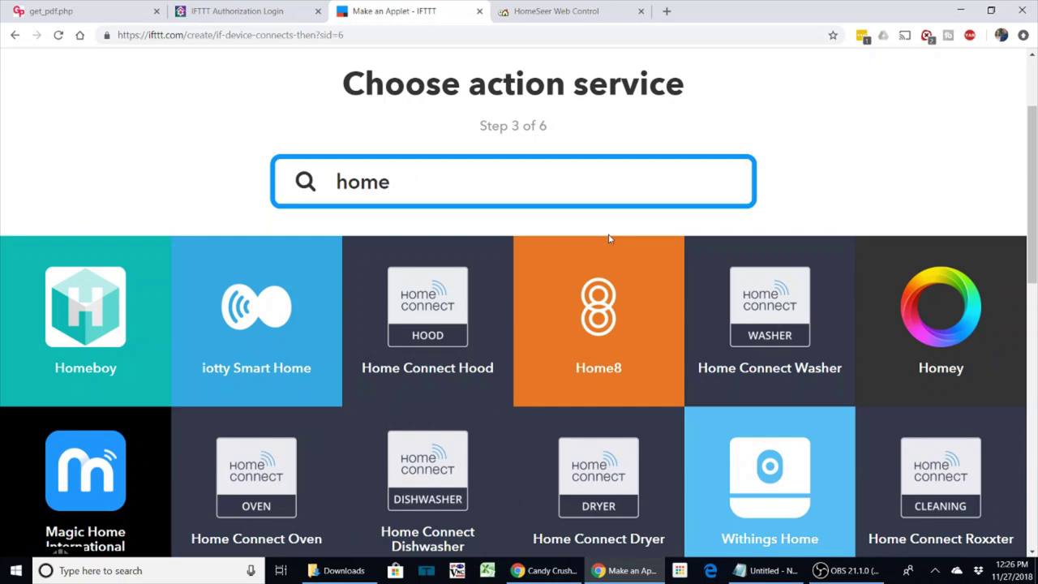
pyautogui.write('s')
pyautogui.click(537, 327)
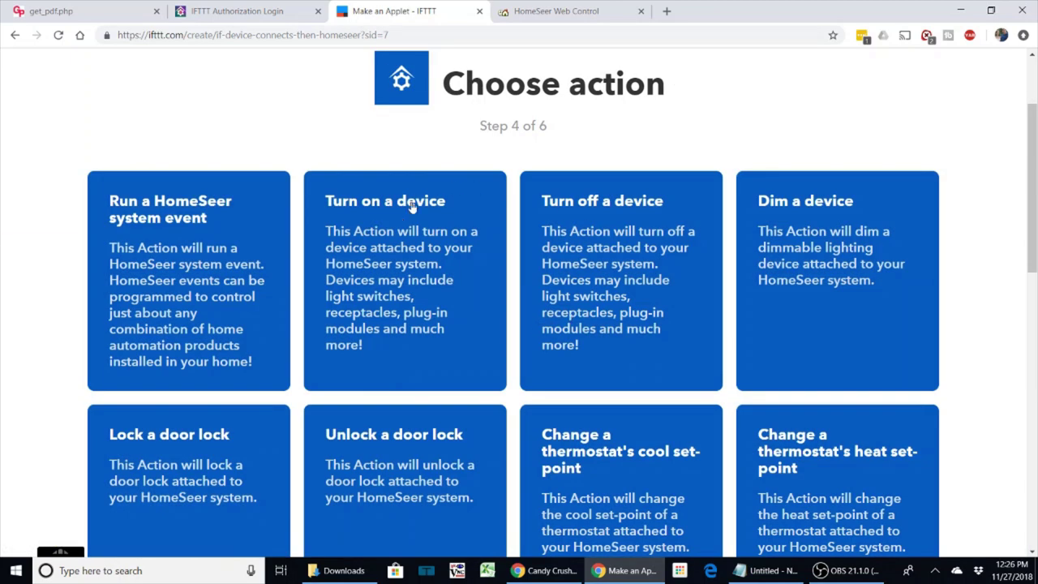
# - Choose the Turn on a device action and select the owner's virtual cell phone device as its target
pyautogui.click(380, 246)
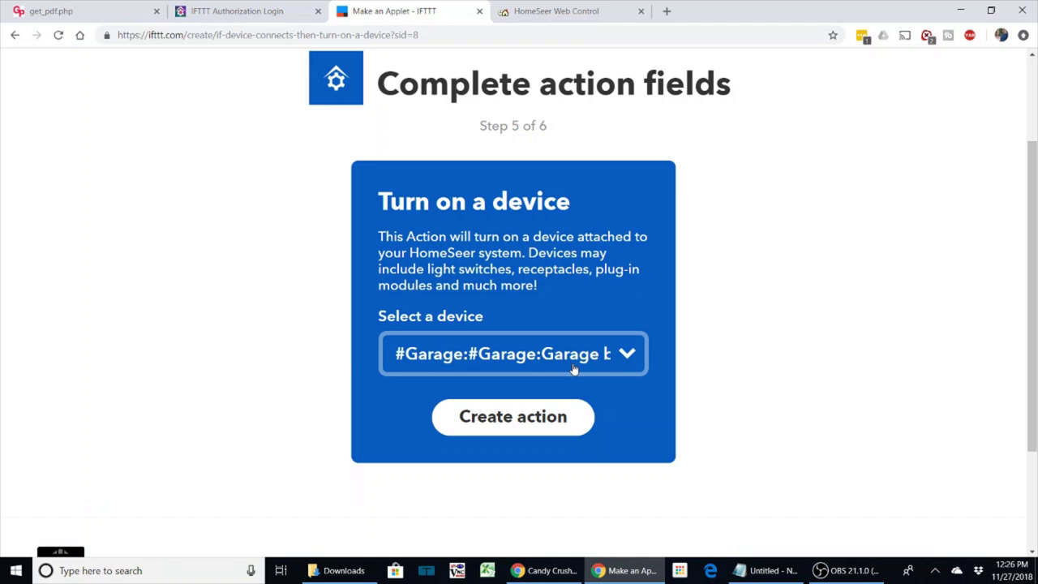
pyautogui.click(577, 369)
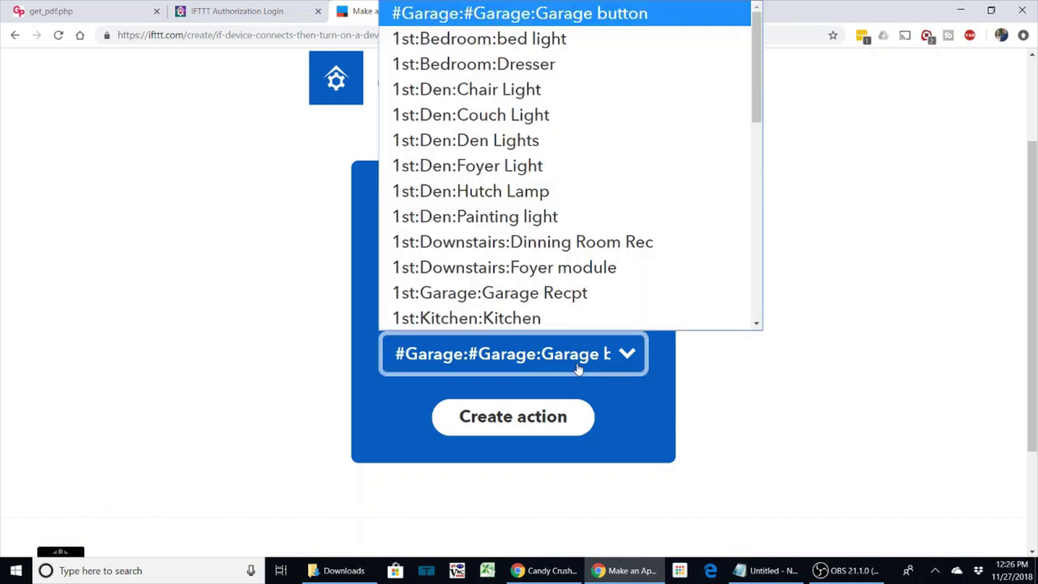
pyautogui.scroll(-2, 596, 207)
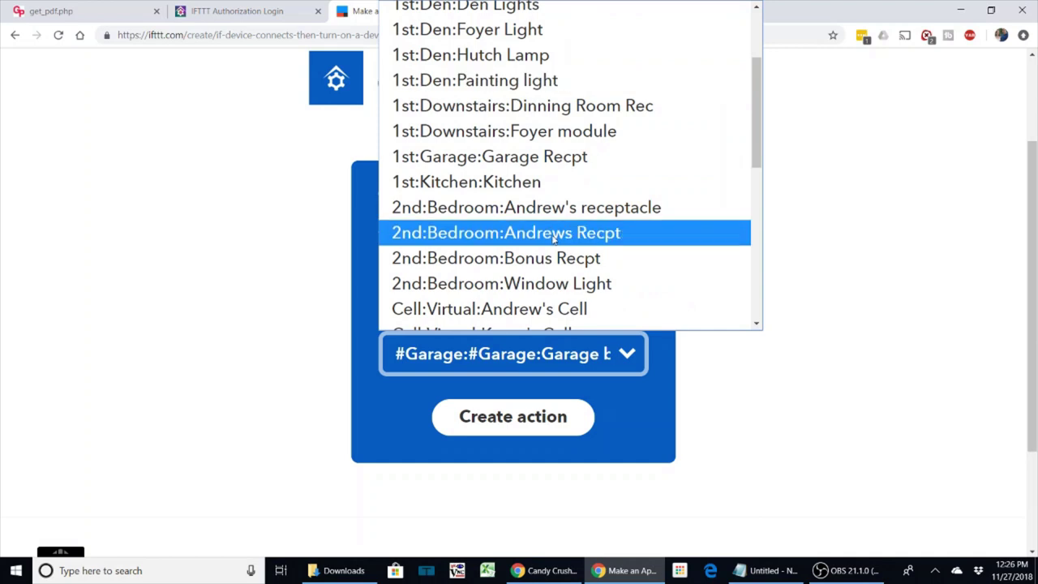
pyautogui.scroll(-3, 554, 235)
pyautogui.click(527, 234)
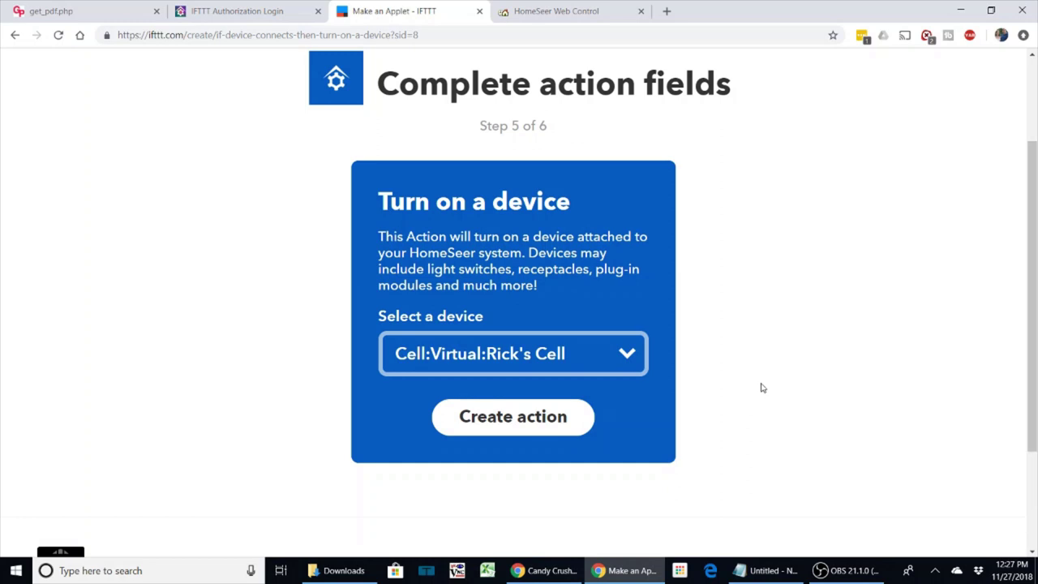
# - Switch to HomeSeer Web Control and examine the on and off controls of the virtual cell phone devices
pyautogui.scroll(2, 761, 388)
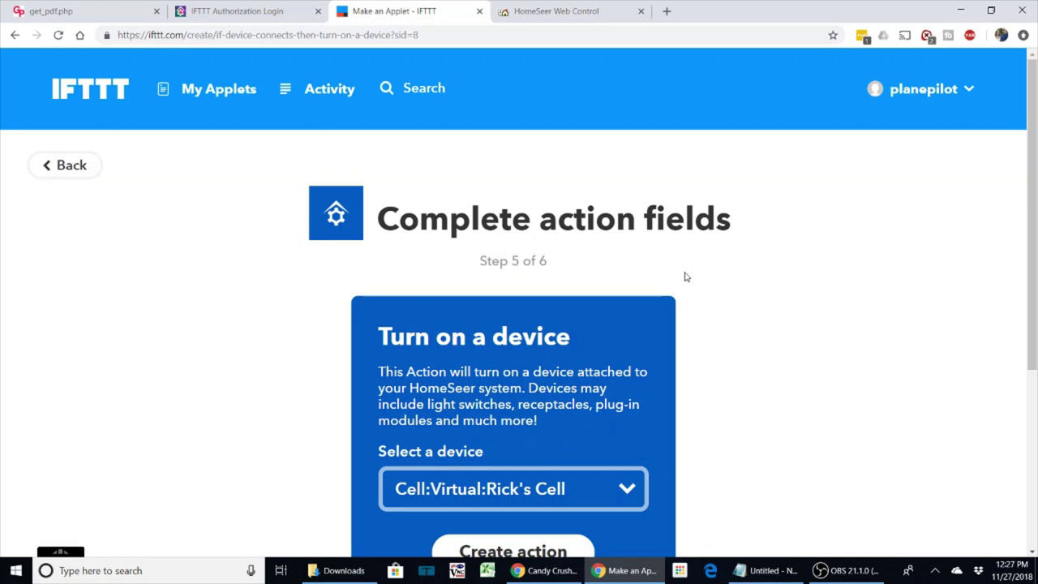
pyautogui.click(557, 11)
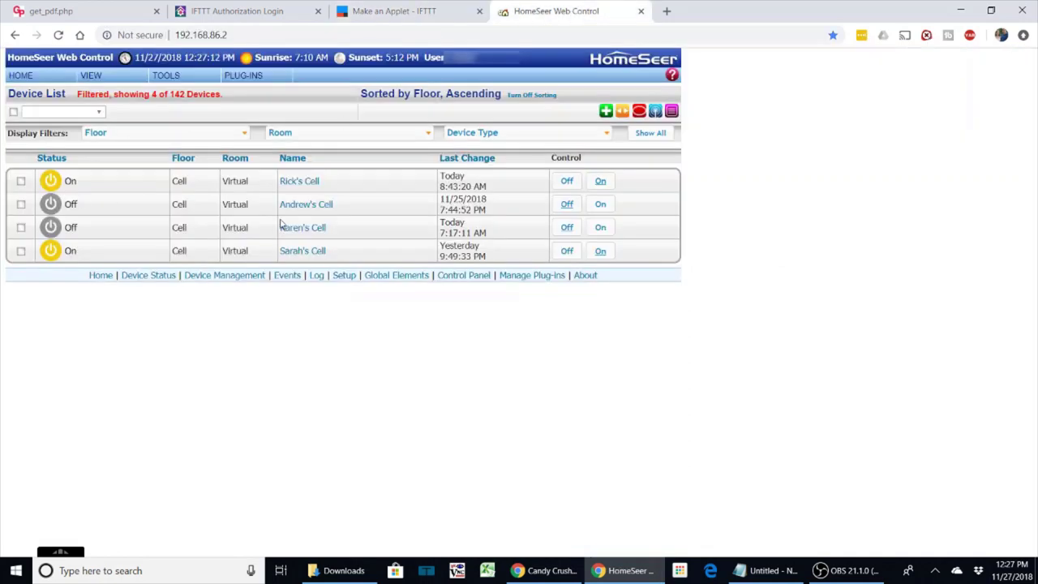
pyautogui.click(567, 252)
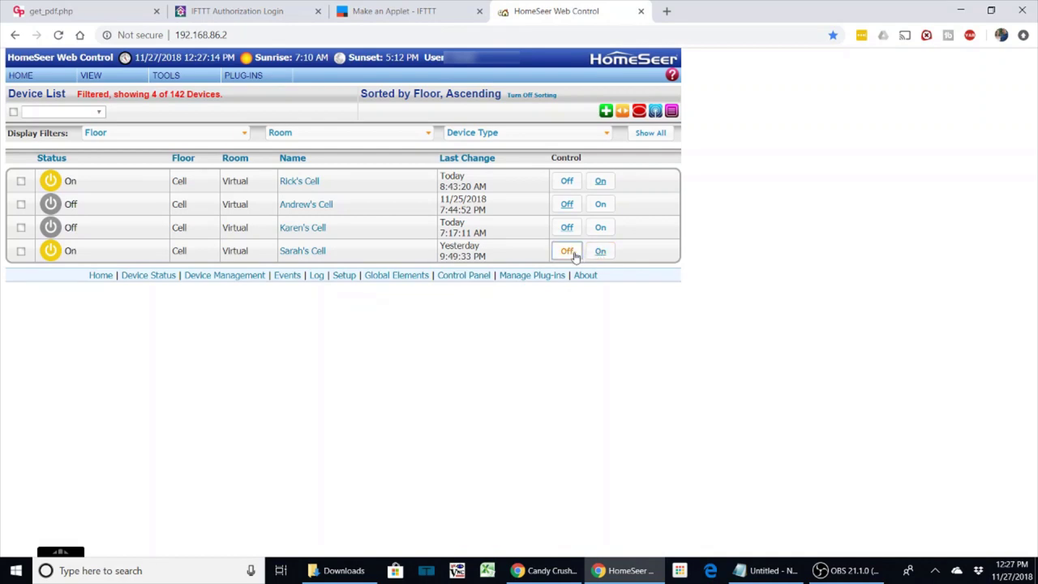